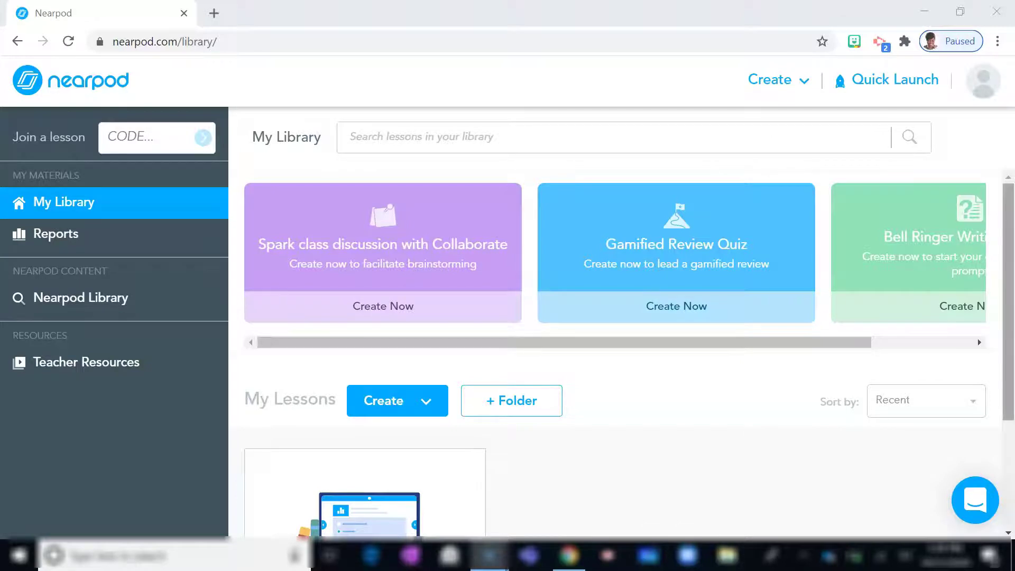
# Create a new untitled lesson from My Lessons and add its first slide.
pyautogui.scroll(-1, 615, 354)
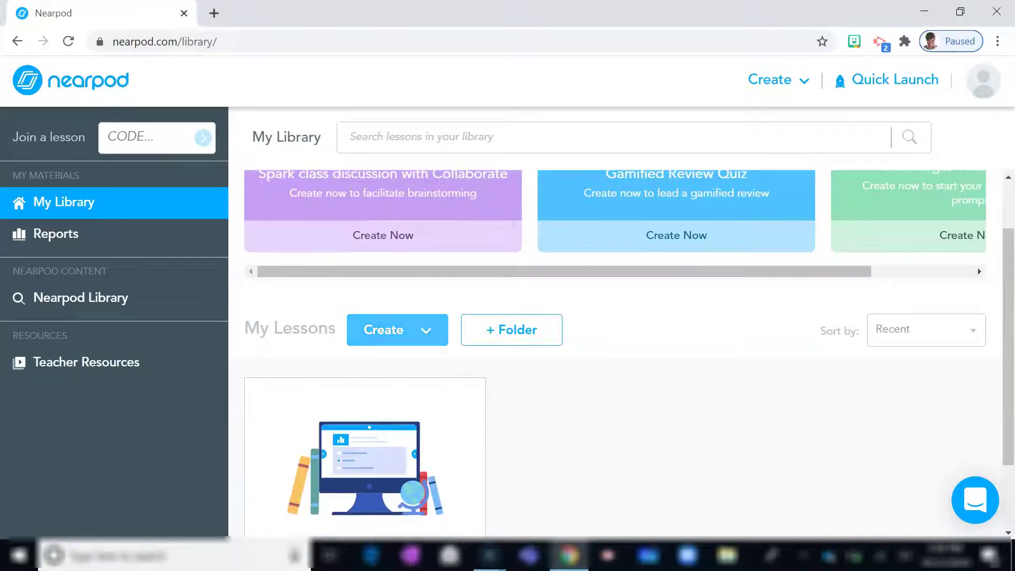
pyautogui.click(397, 329)
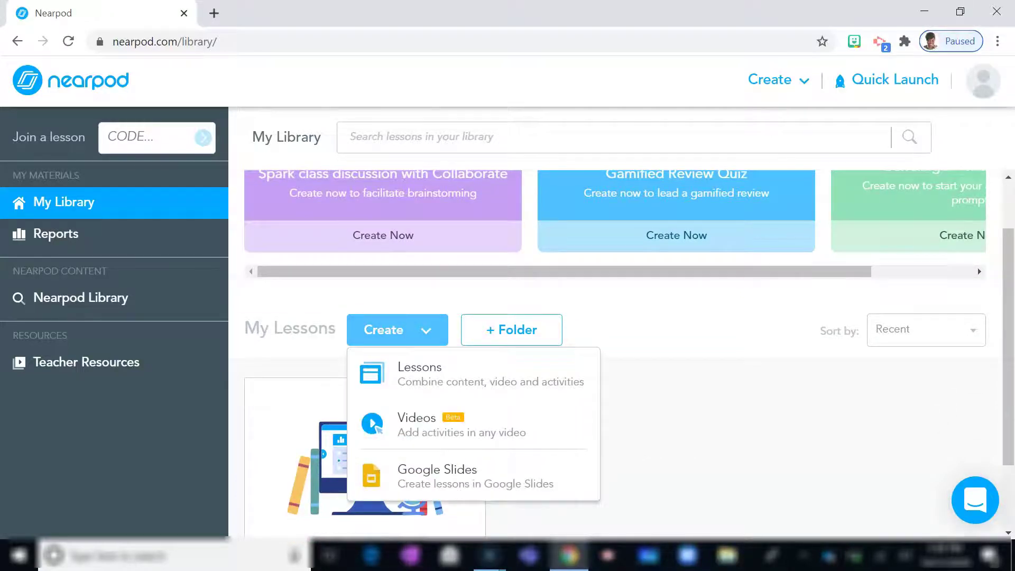
pyautogui.click(419, 374)
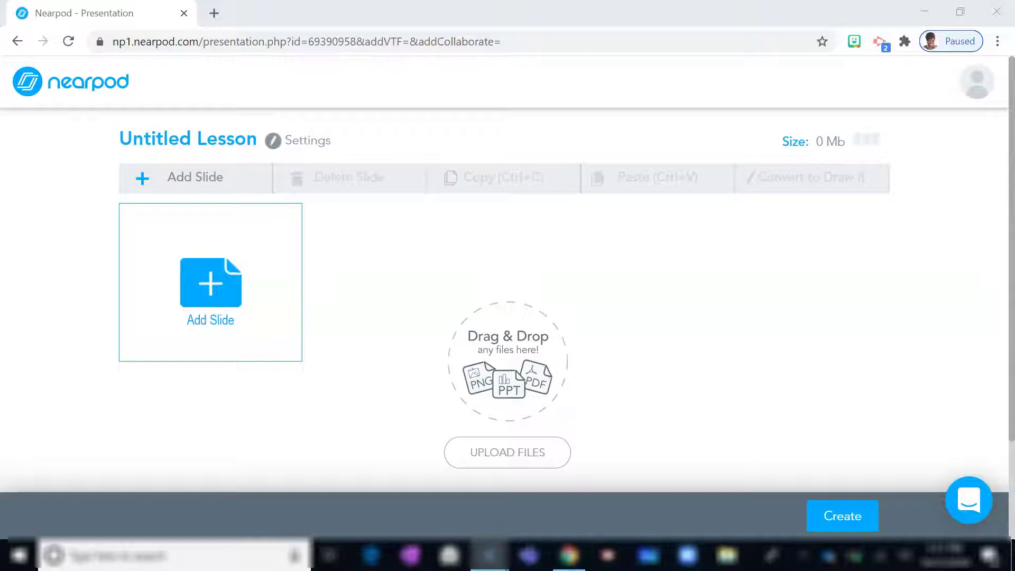
pyautogui.click(210, 288)
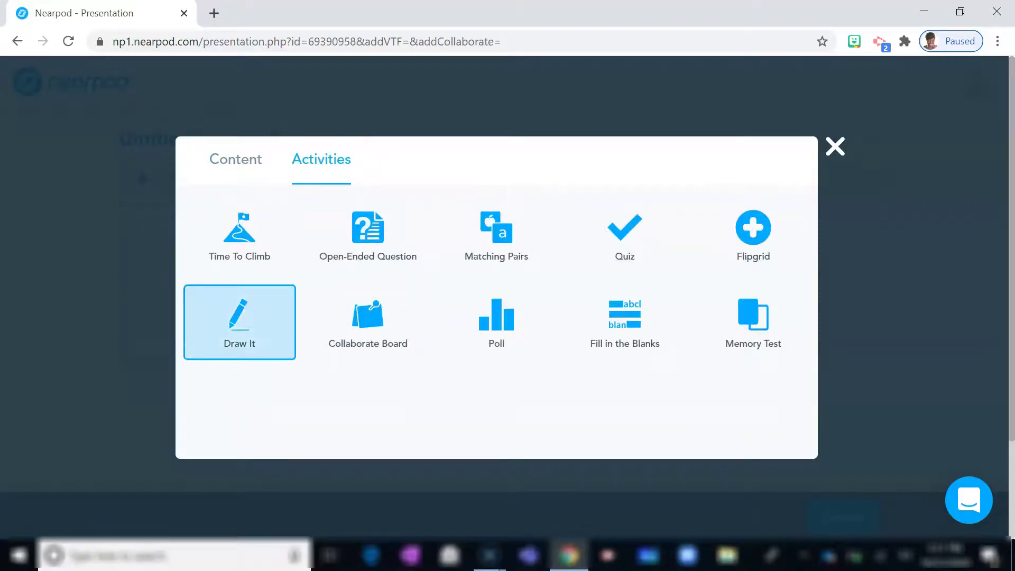
# Make the slide a Draw It activity with the multiplication area-model anchor chart image attached.
pyautogui.click(239, 323)
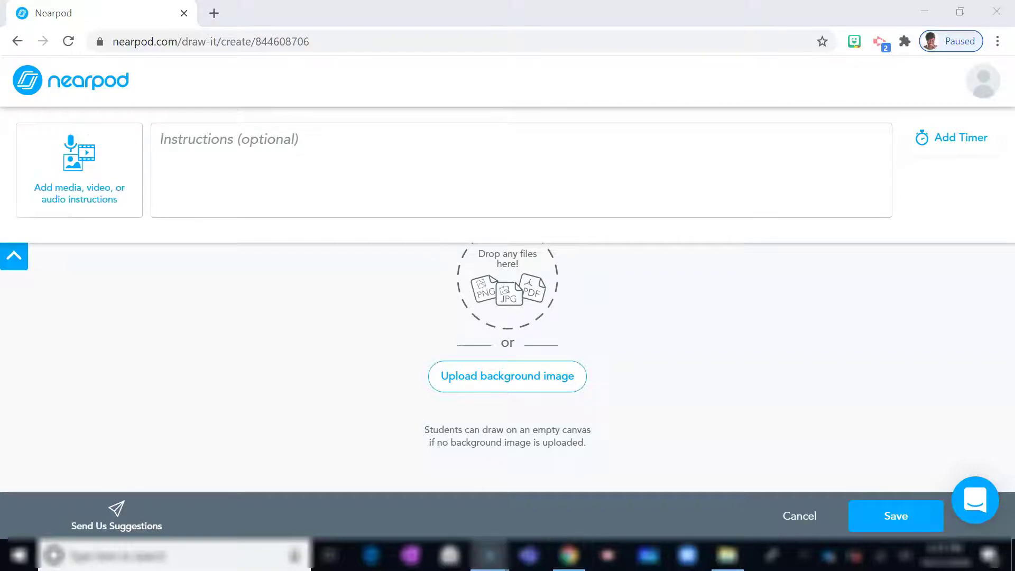
pyautogui.click(79, 169)
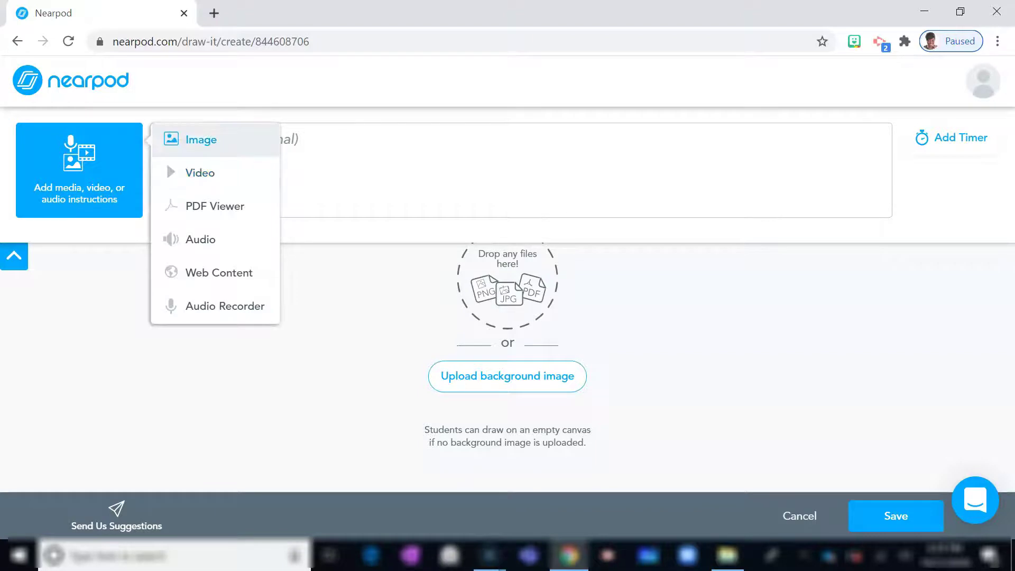
pyautogui.click(201, 140)
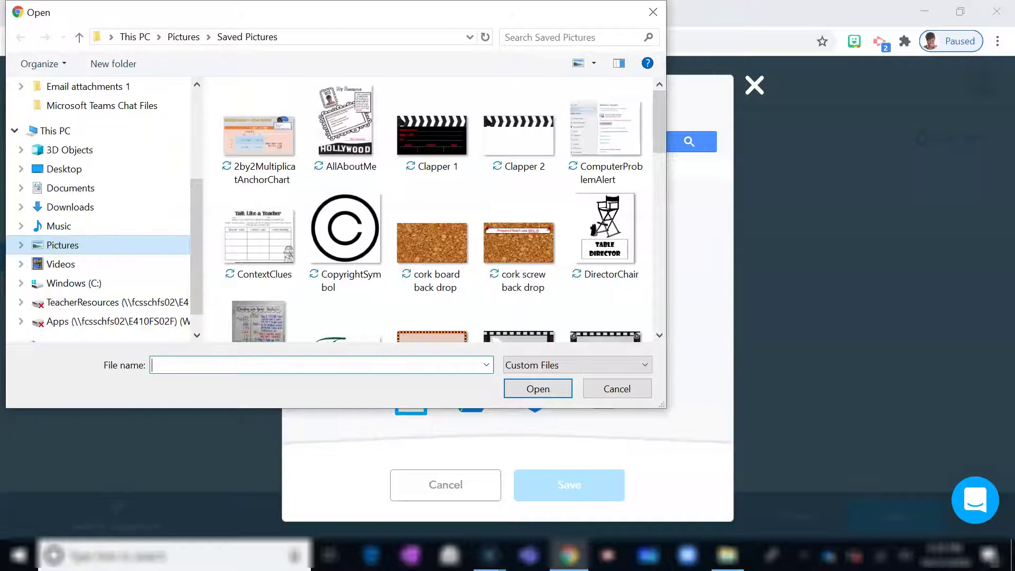
pyautogui.doubleClick(259, 132)
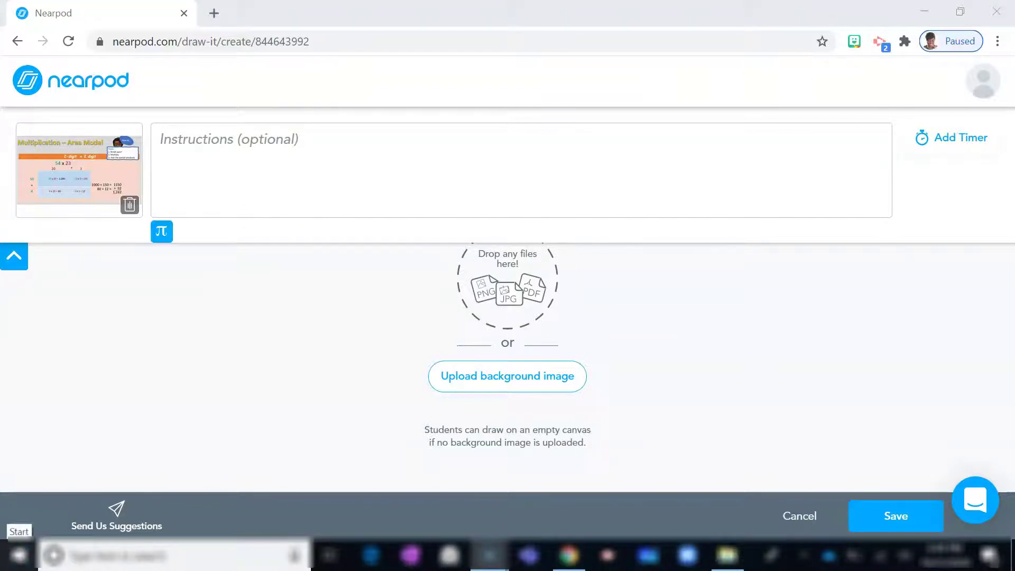
# Enter the prompt 'Using the area model, find the product of 24 x 36.'.
pyautogui.hotkey('alt', 'Tab')
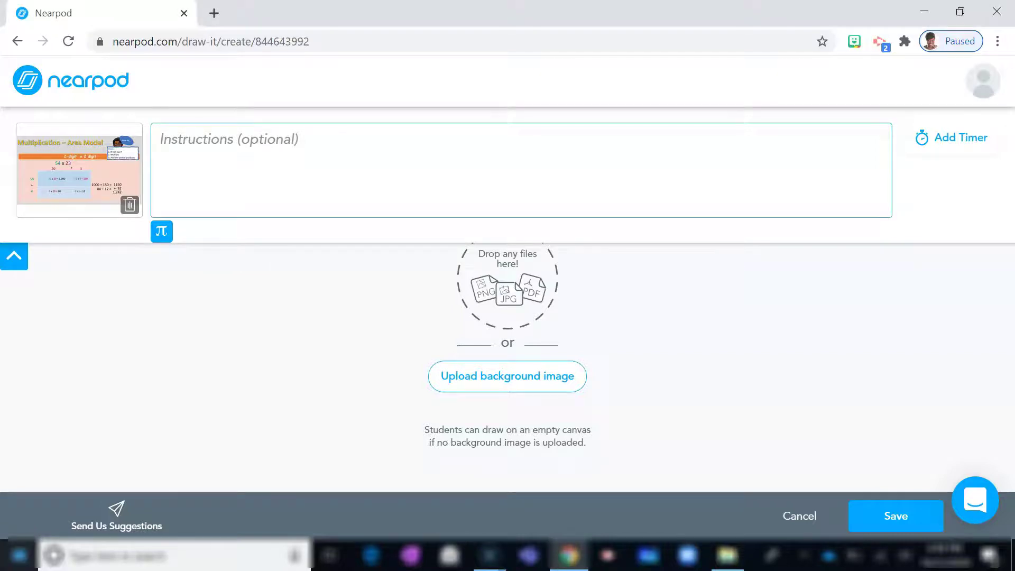
pyautogui.write('Using the area model, find the product of 24 x 36.')
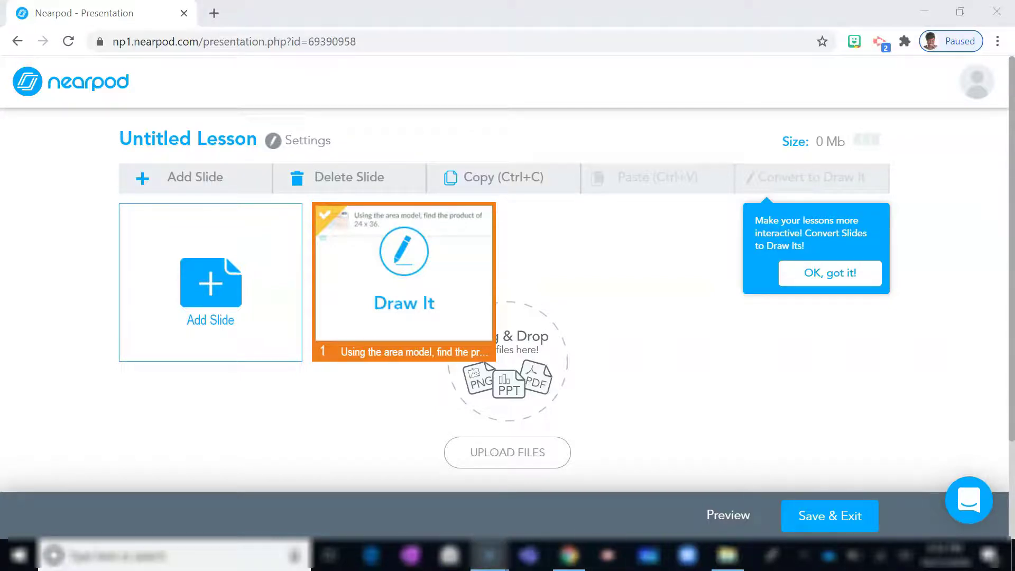
# Preview the Draw It slide and view the anchor chart enlarged, then close it.
pyautogui.click(728, 515)
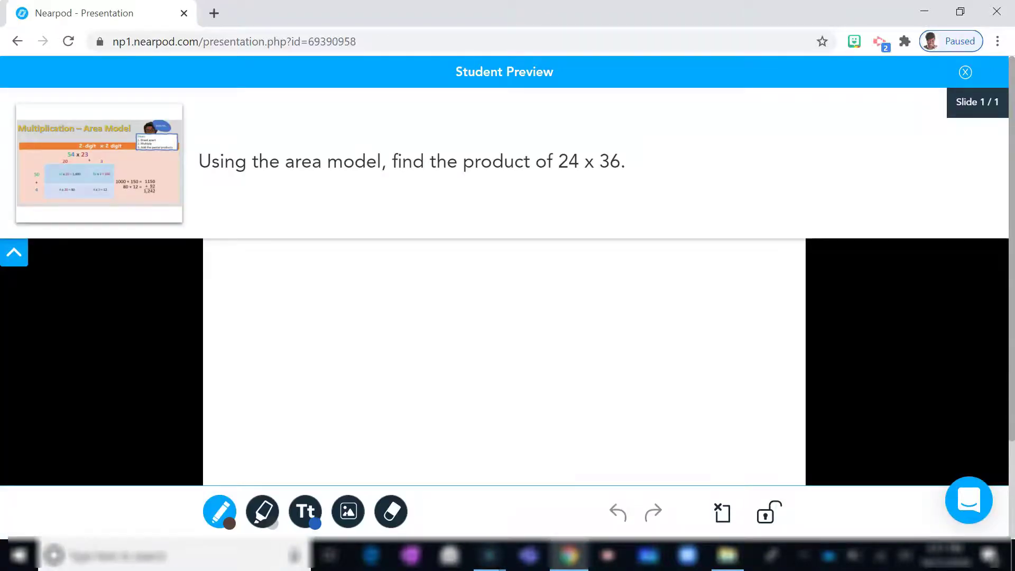
pyautogui.click(99, 163)
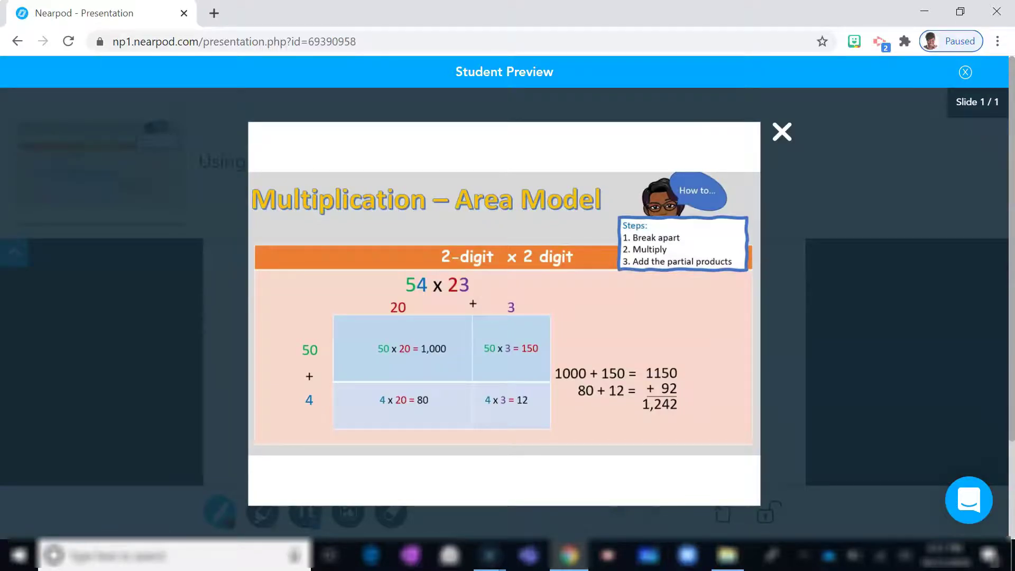
pyautogui.press('Escape')
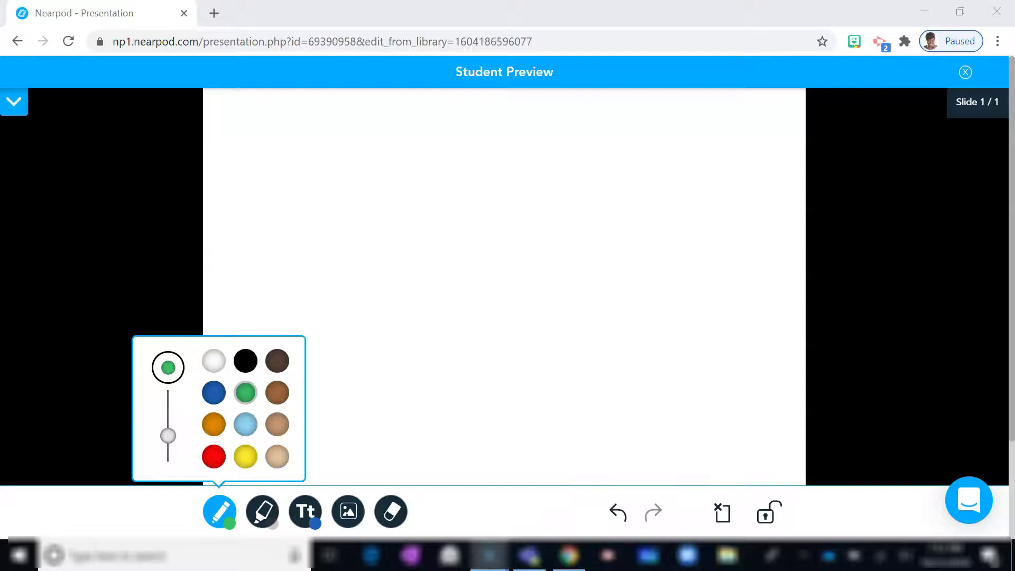
# Test the pen thickness and a much thicker highlighter stroke on the preview canvas.
pyautogui.moveTo(167, 435)
pyautogui.mouseDown()
pyautogui.moveTo(167, 421)
pyautogui.moveTo(167, 469)
pyautogui.moveTo(168, 435)
pyautogui.mouseUp()
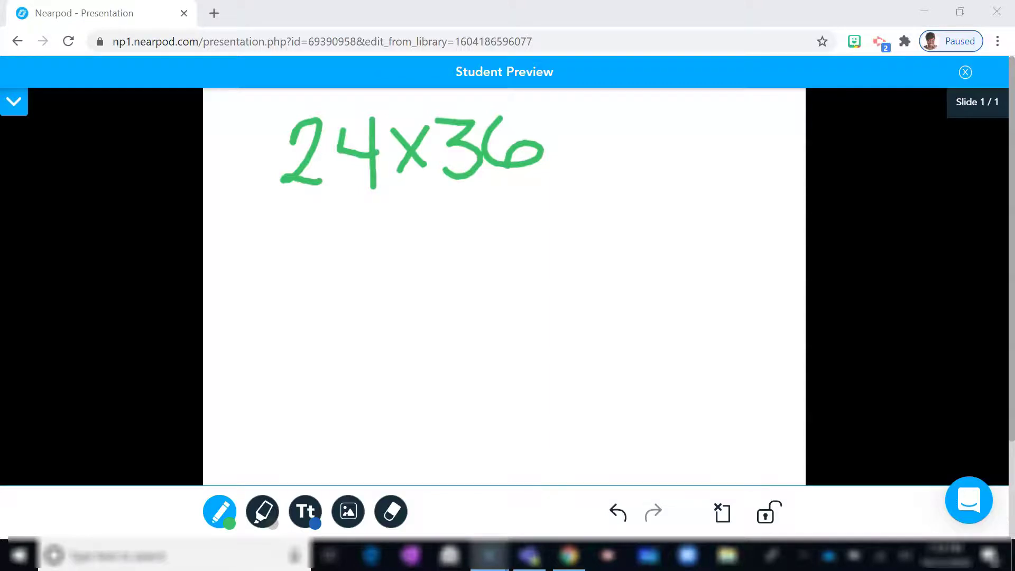
pyautogui.click(262, 512)
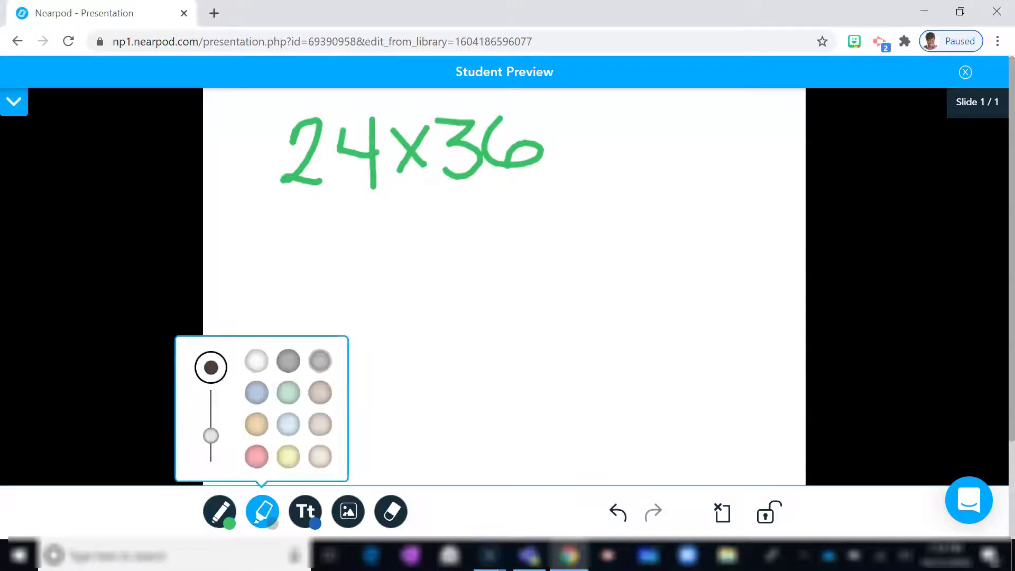
pyautogui.moveTo(210, 435)
pyautogui.mouseDown()
pyautogui.moveTo(210, 397)
pyautogui.moveTo(211, 465)
pyautogui.mouseUp()
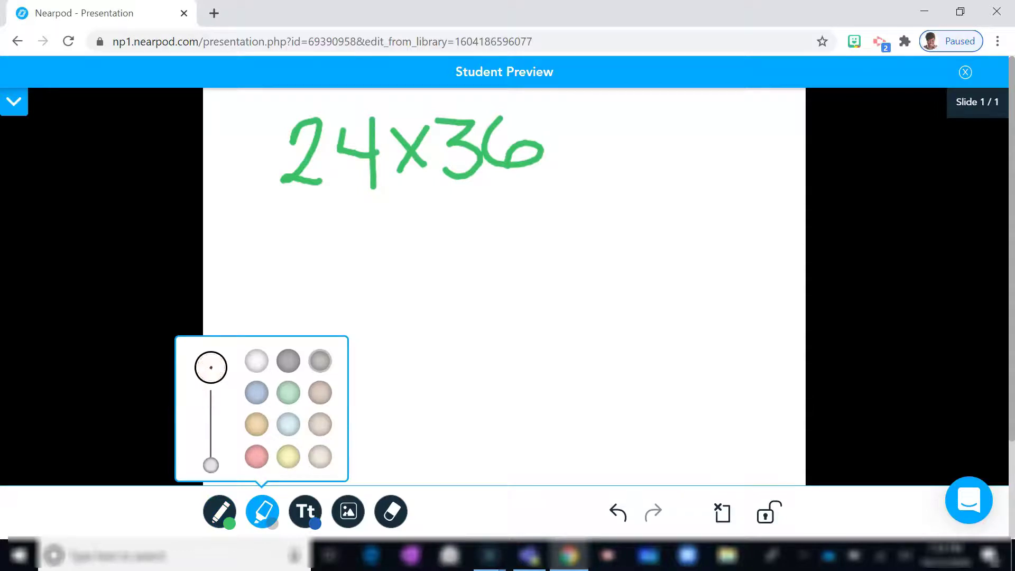
# Add the text 'The product of 24 x 36 is' to the canvas.
pyautogui.click(305, 512)
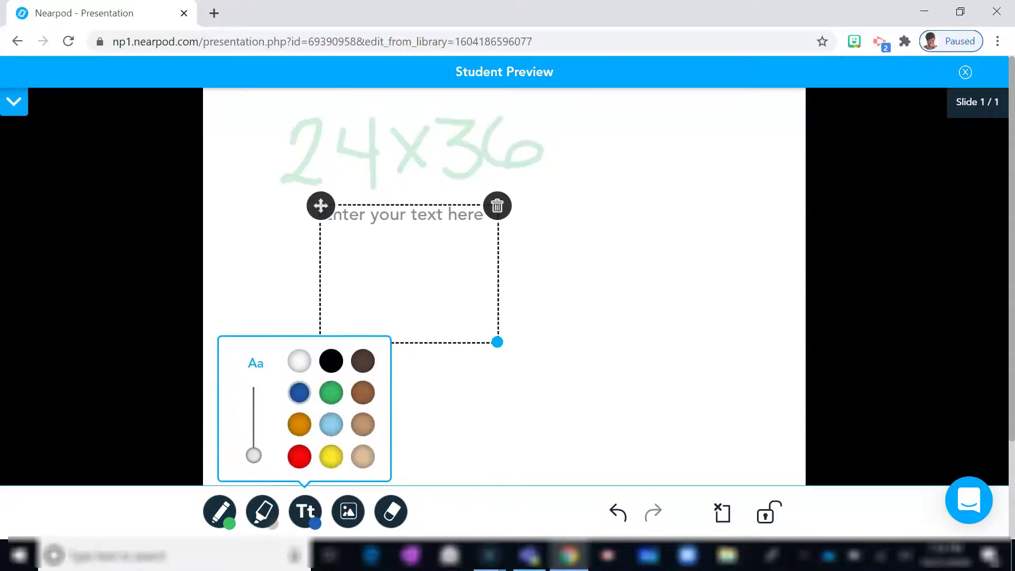
pyautogui.write('The product of 24 x 36 is')
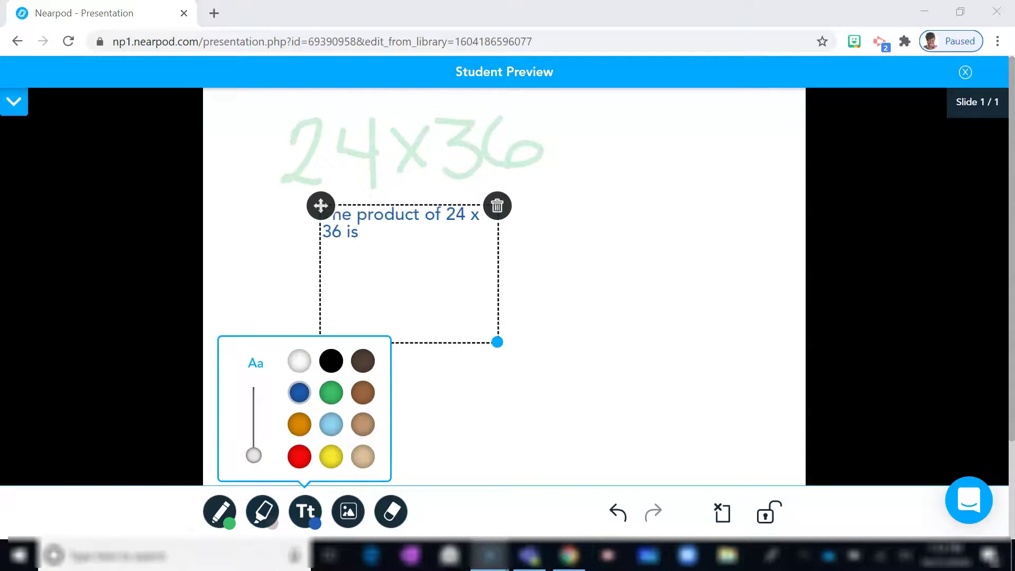
pyautogui.click(349, 512)
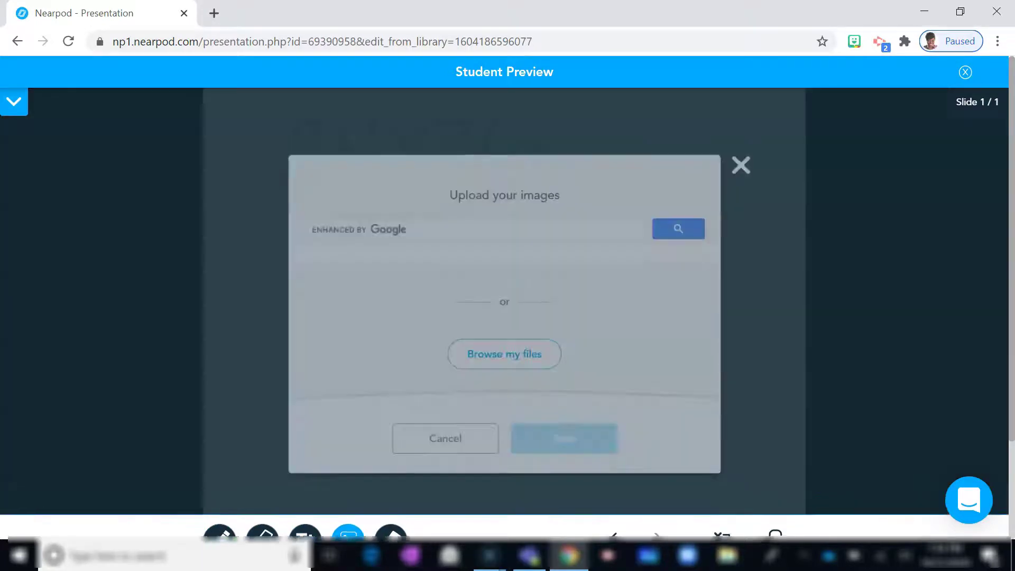
# Dismiss the image upload dialog in the student preview.
pyautogui.press('Escape')
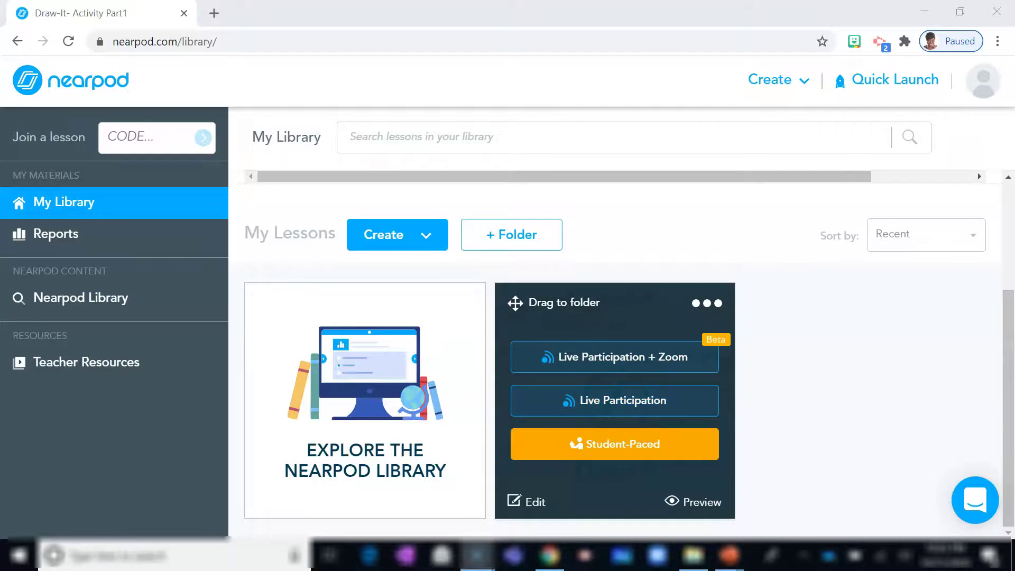
# Preview the Draw-It- Activity Part1 lesson and view slide 1's anchor chart enlarged.
pyautogui.click(615, 443)
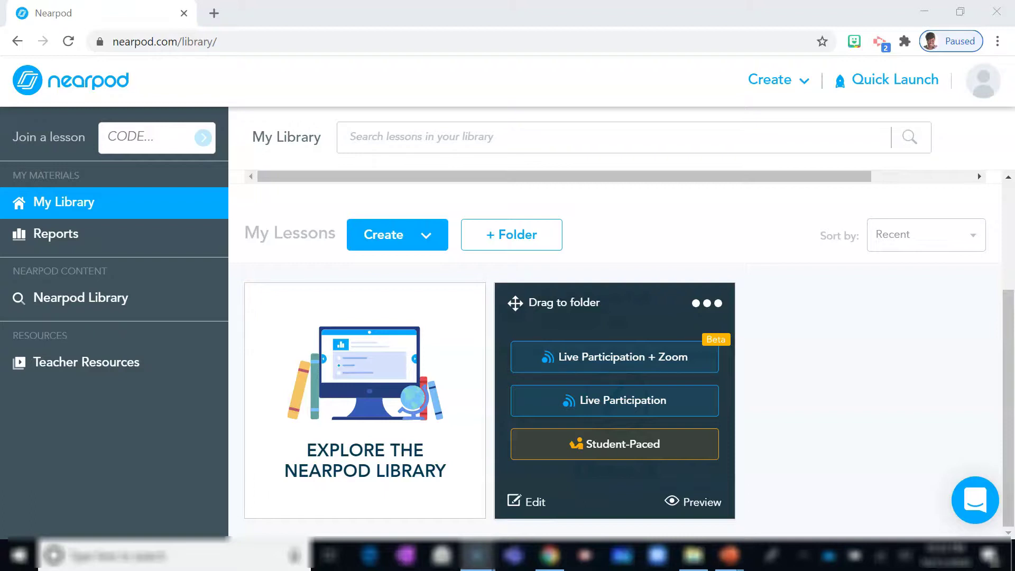
pyautogui.click(692, 502)
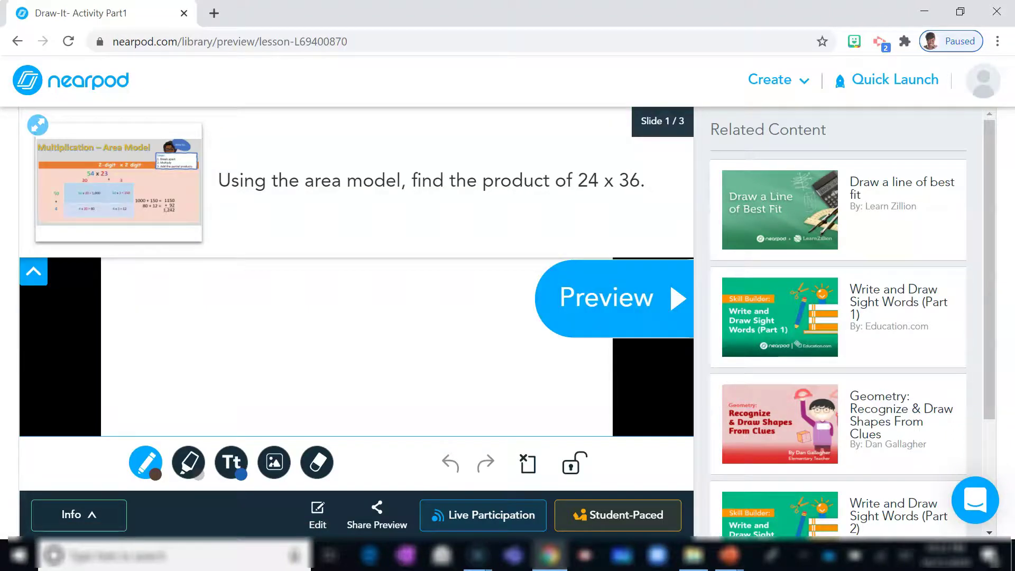
pyautogui.click(38, 125)
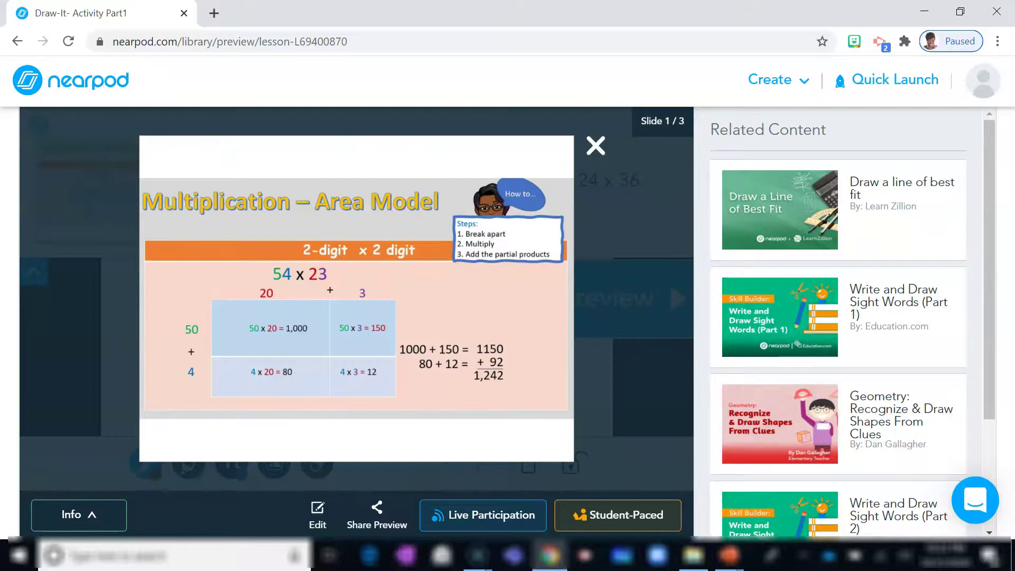
pyautogui.press('Escape')
# Play and pause slide 2's multiplication strategies video, then advance to slide 3.
pyautogui.press('Right')
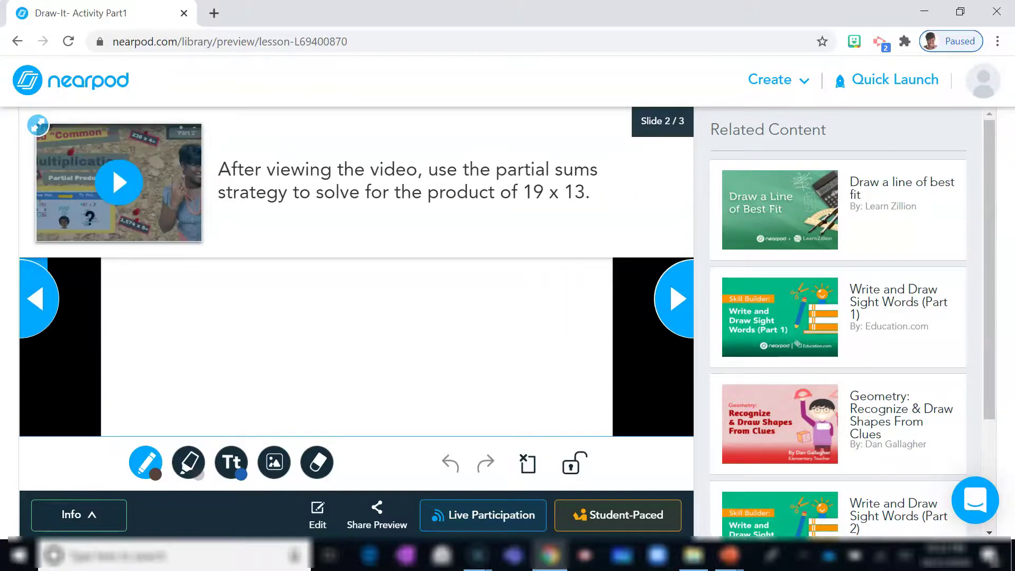
pyautogui.press('Return')
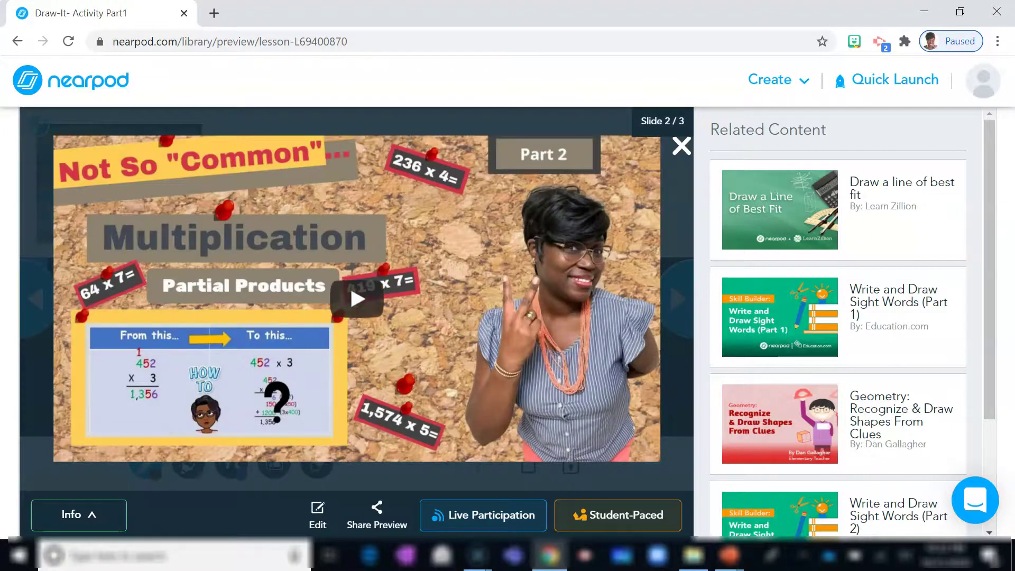
pyautogui.click(357, 298)
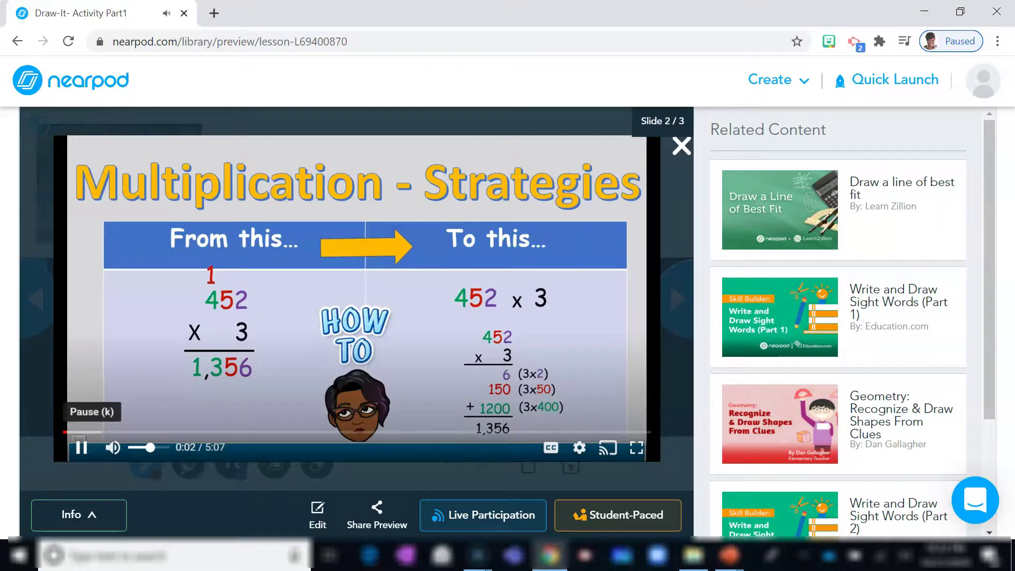
pyautogui.click(82, 447)
pyautogui.press('Escape')
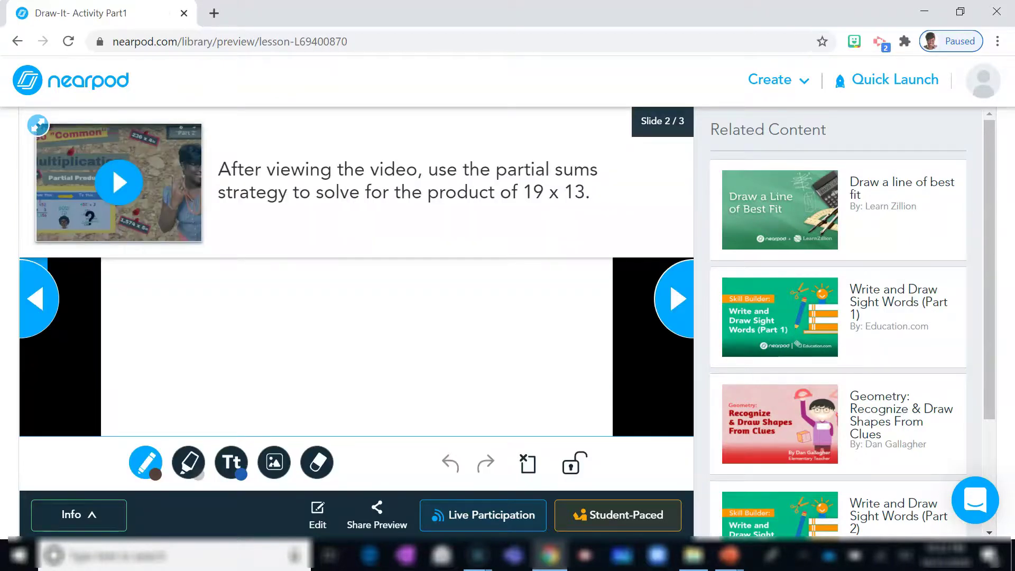
pyautogui.press('Right')
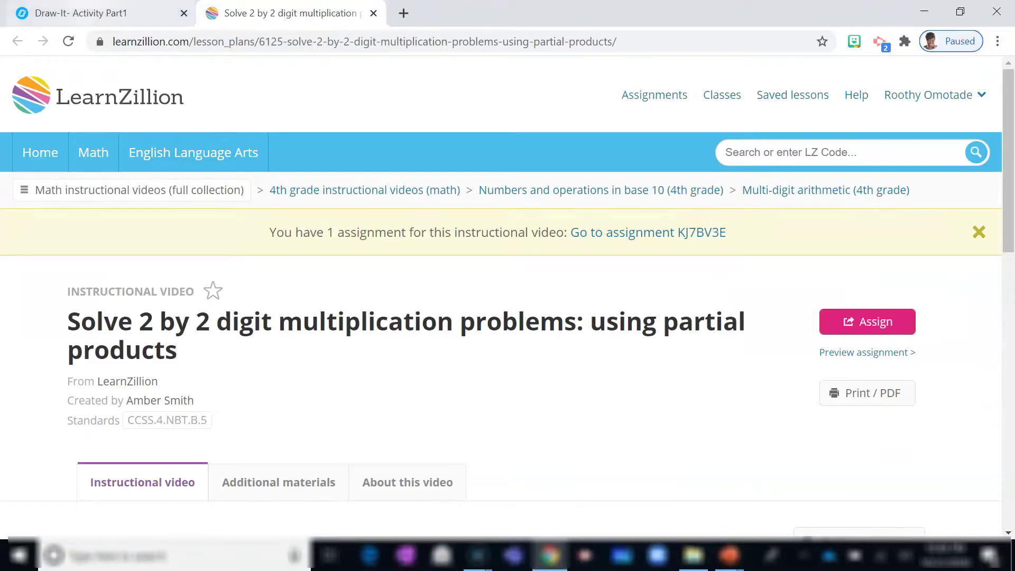
# Return from the LearnZillion tab to the Nearpod preview of slide 3.
pyautogui.hotkey('ctrl', 'shift', 'Tab')
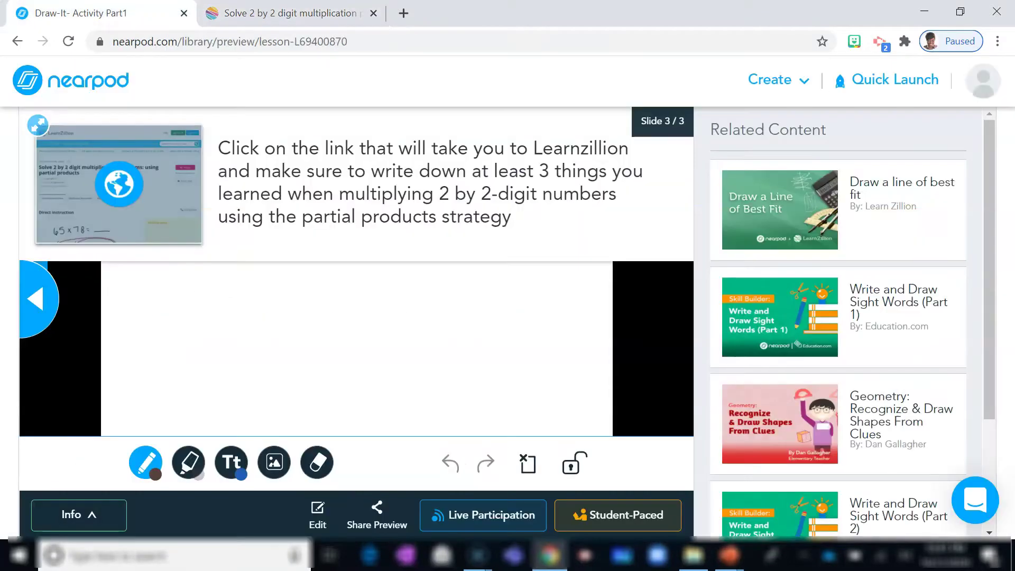